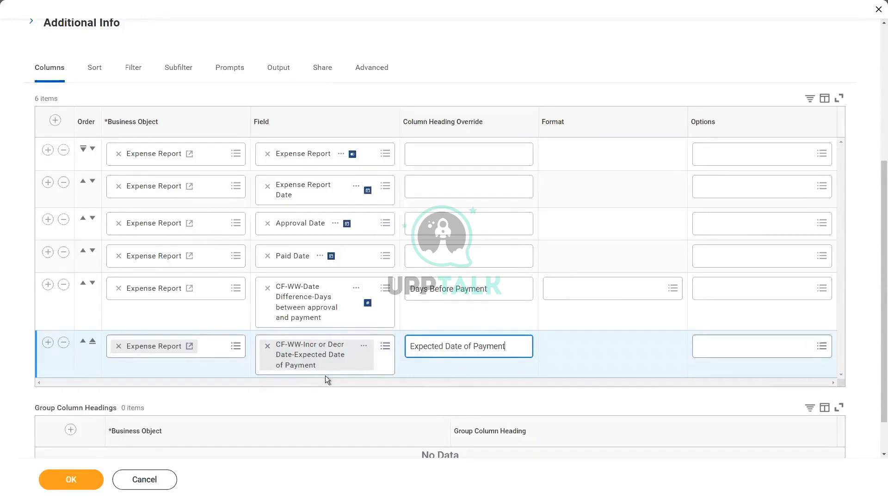
Step: Move the Expected Date of Payment column above Days Before Payment in the report's column order and save the report
click(83, 341)
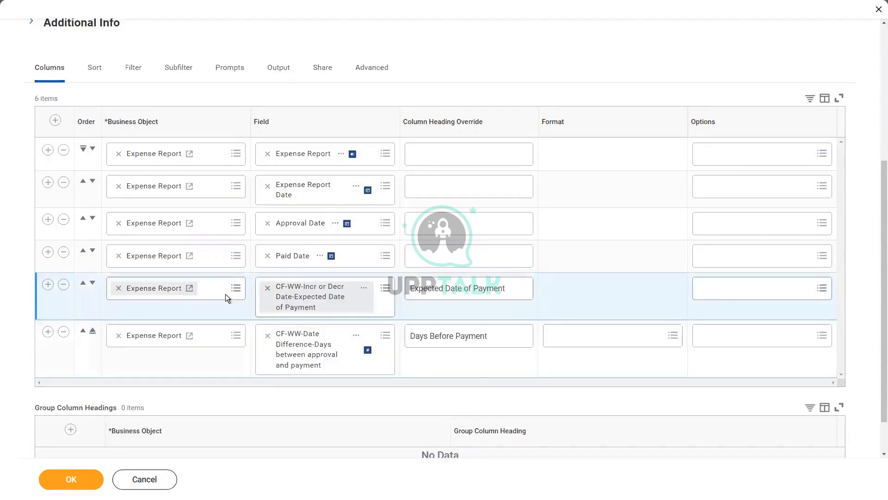
click(438, 262)
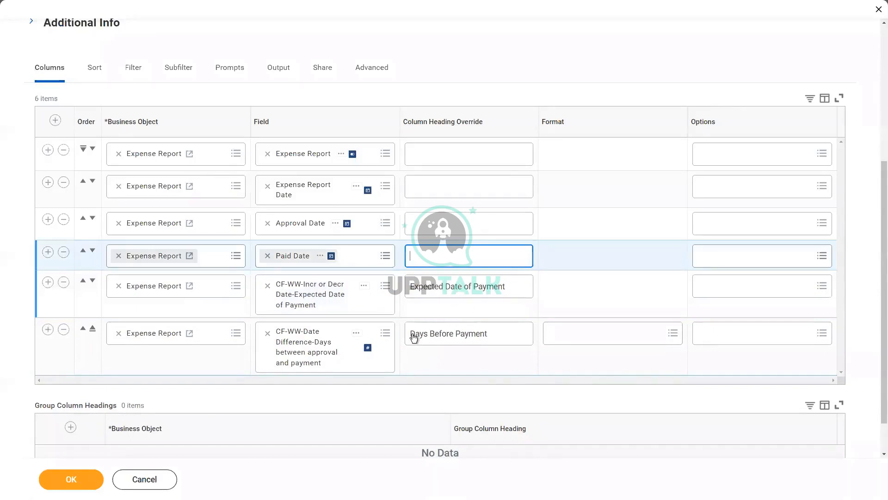
click(68, 478)
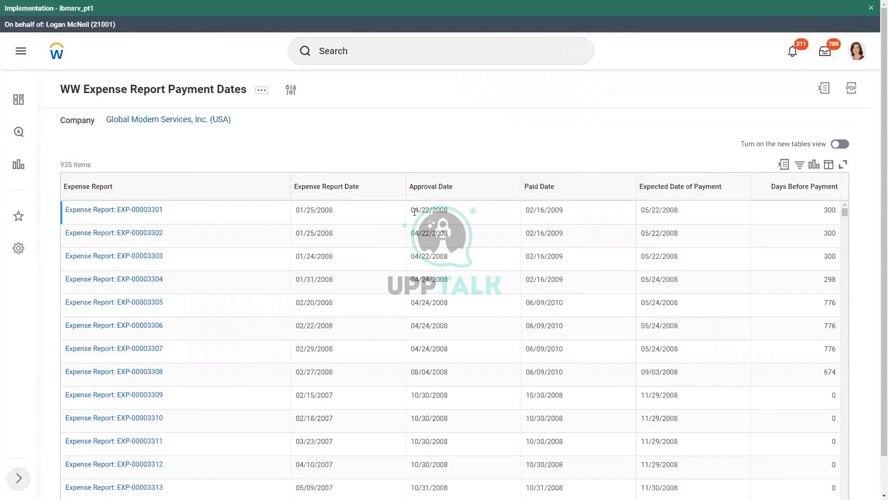
Step: Compare the Approval Date with the Expected Date of Payment for several expense reports in the report output
drag(411, 210, 450, 211)
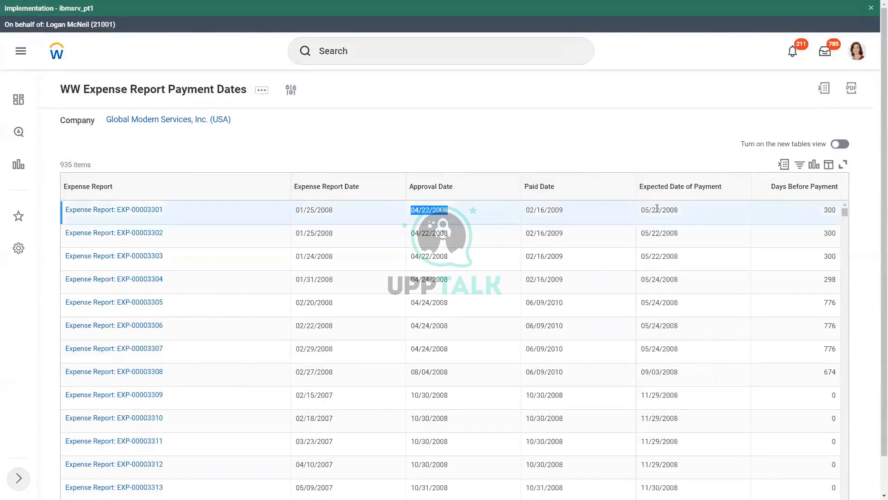
drag(642, 213, 688, 211)
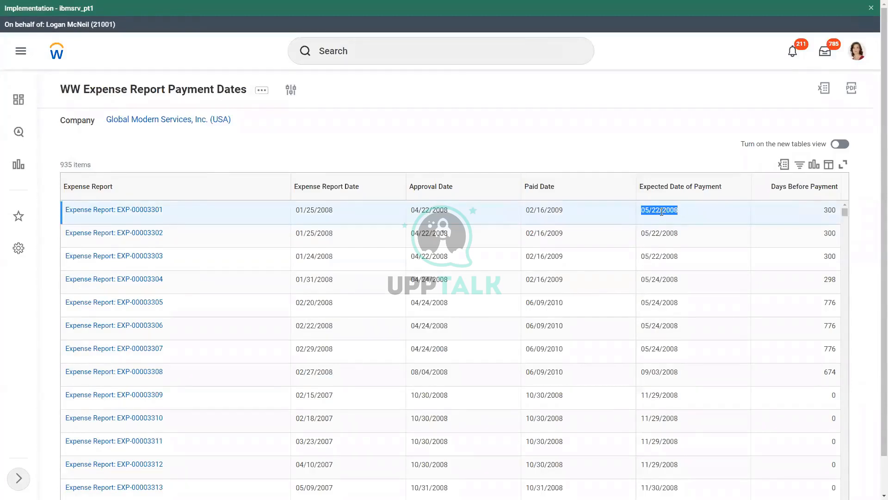
click(665, 211)
drag(410, 212, 472, 214)
click(652, 211)
drag(410, 327, 461, 327)
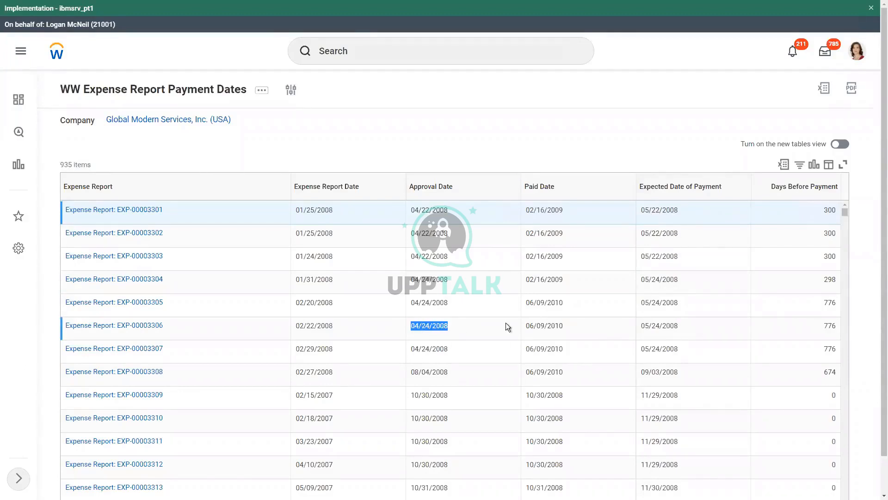
drag(641, 326, 674, 327)
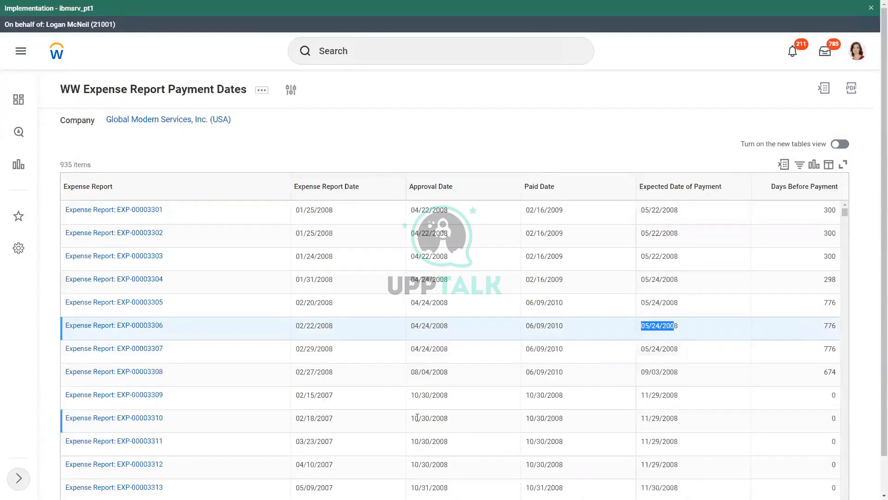
drag(410, 417, 440, 419)
drag(642, 418, 683, 421)
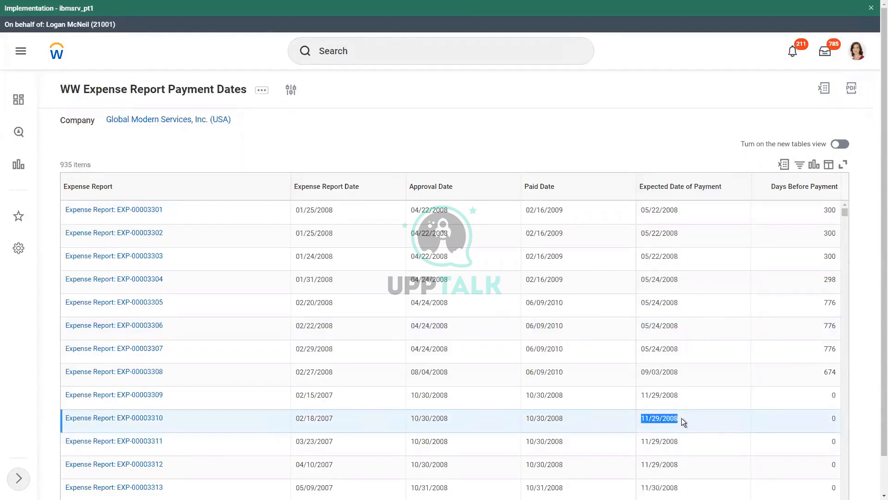
click(681, 418)
drag(642, 423, 686, 422)
click(676, 419)
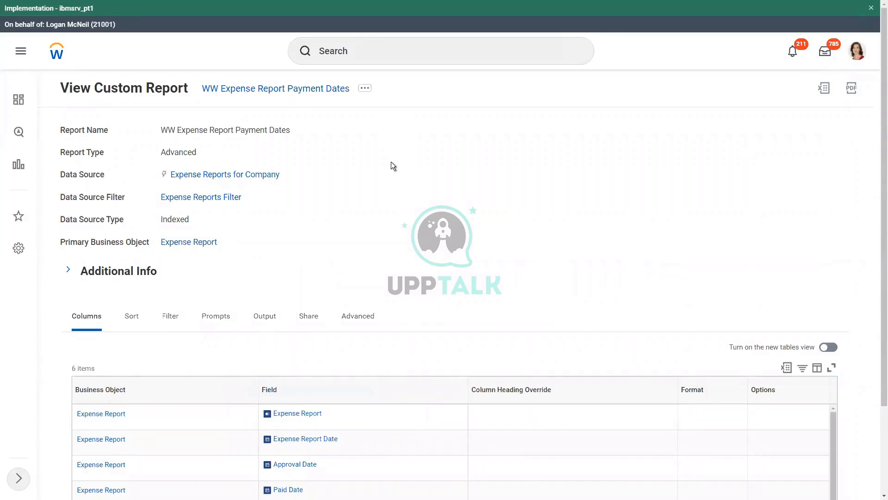
Step: Search for "cre calc field" and open the Create Calculated Field task
scroll(390, 195, down, 3)
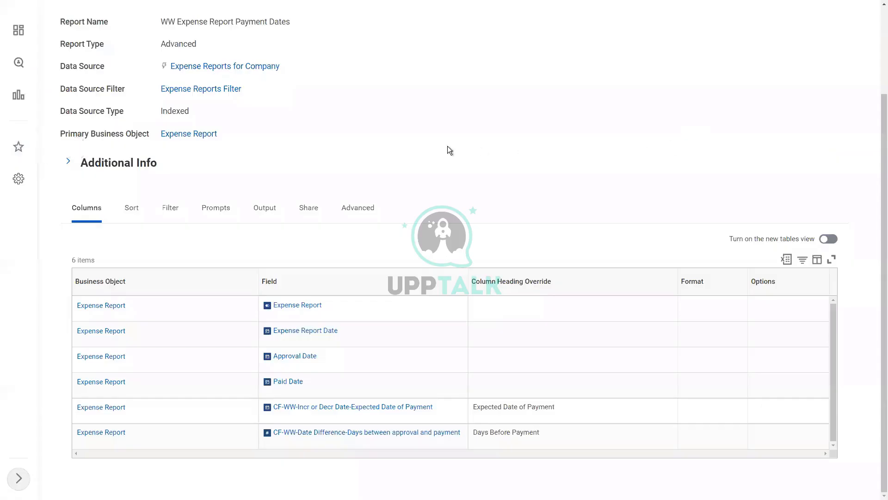
scroll(440, 141, up, 3)
click(383, 56)
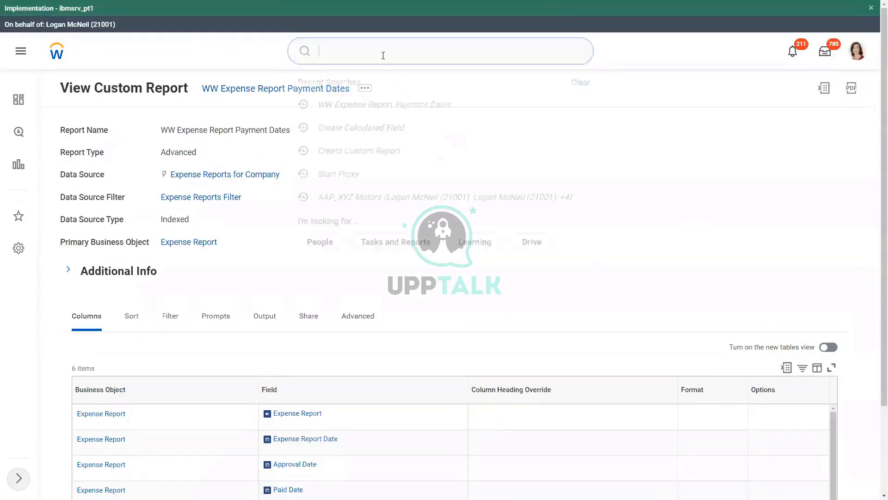
text(cre)
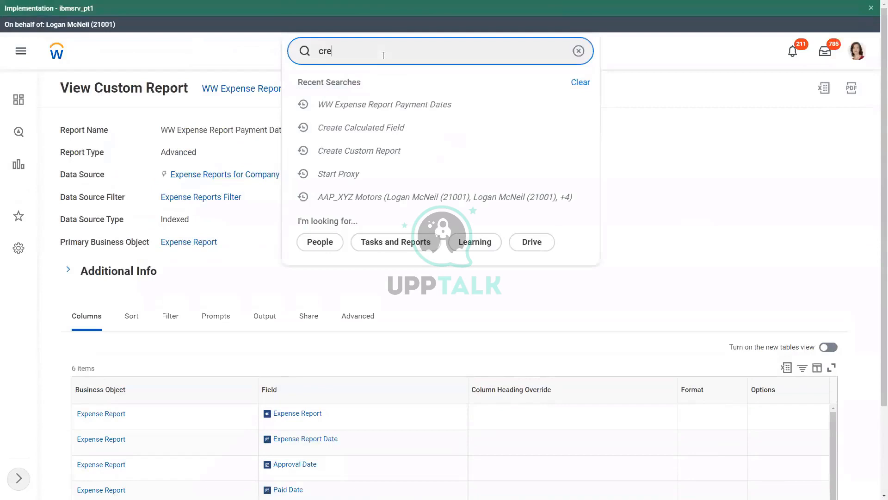
text( calc field)
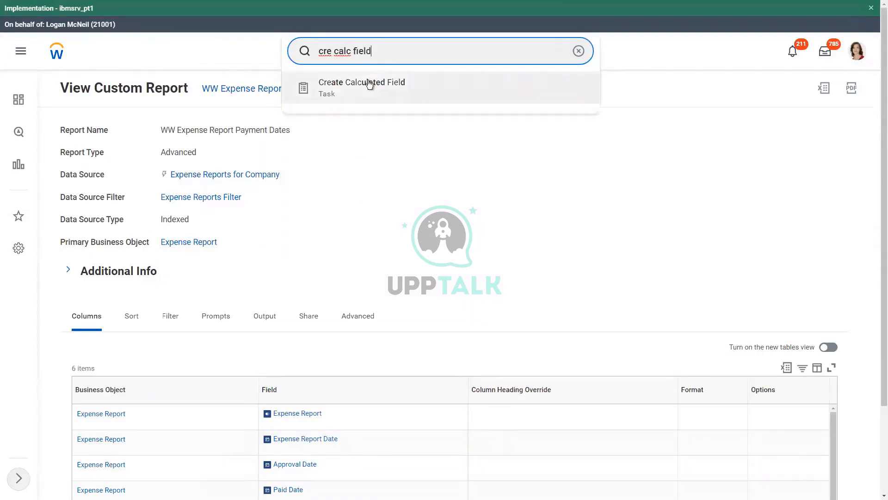
click(369, 88)
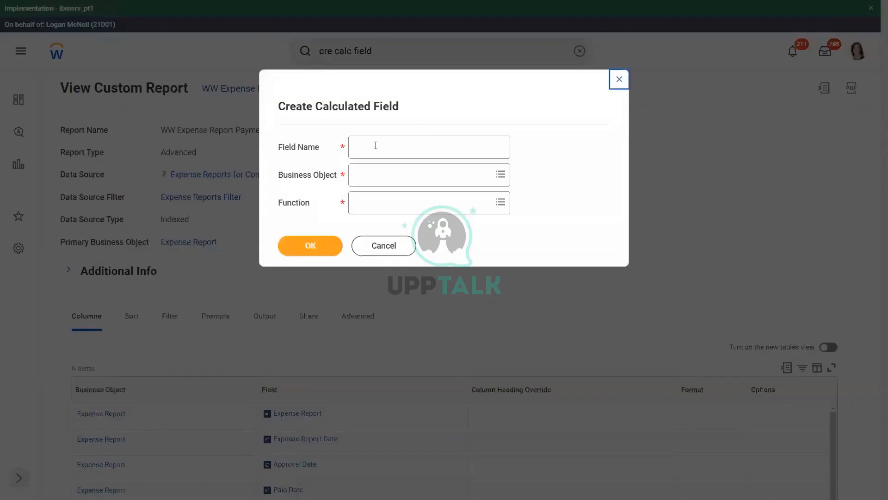
Step: Name the new calculated field CF-WW-TF-Paid On Time
click(376, 145)
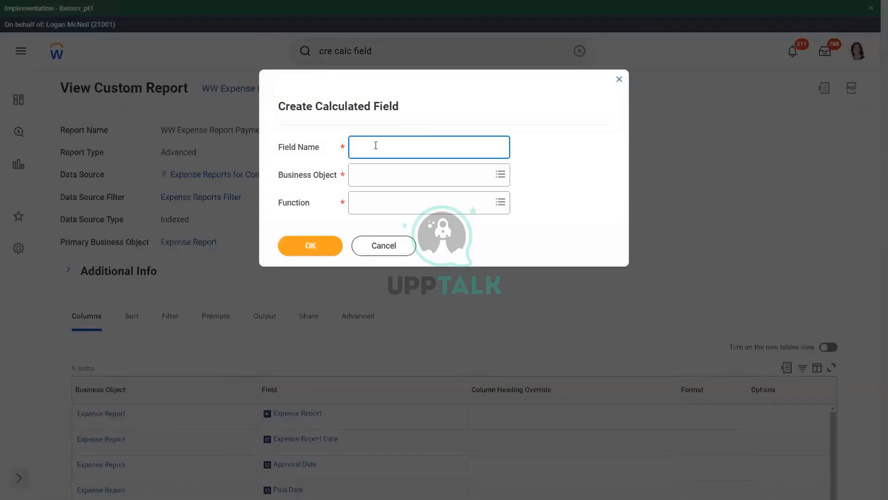
text(CF-WW-TF-paid On Time)
click(394, 157)
key(Delete)
text(P)
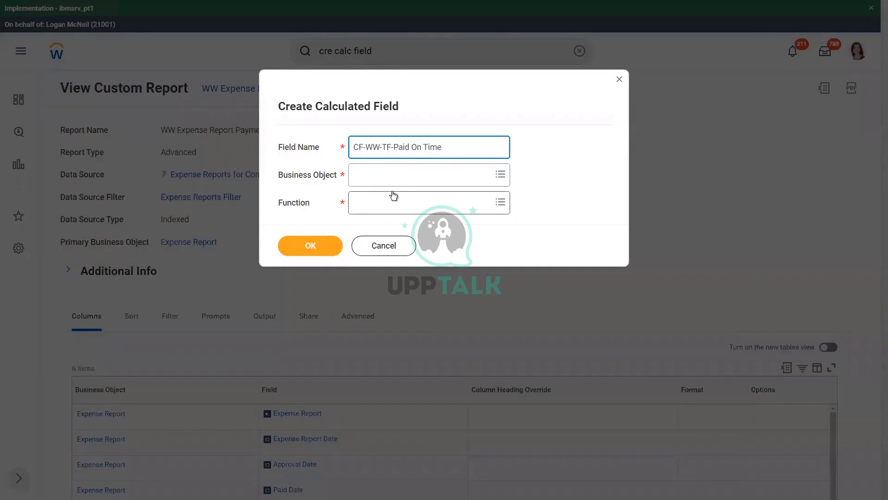
Step: Set the calculated field's business object to Expense Report and its function to True/False Condition, and continue to its definition
click(397, 176)
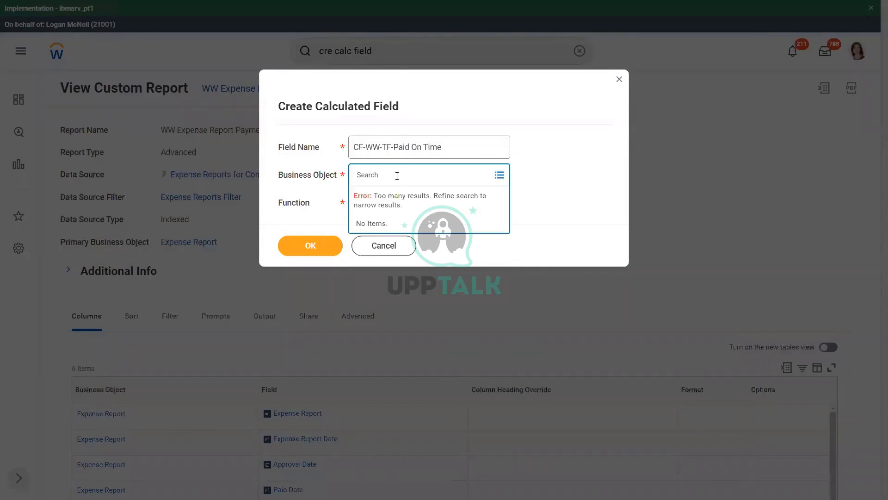
text(expense)
key(Return)
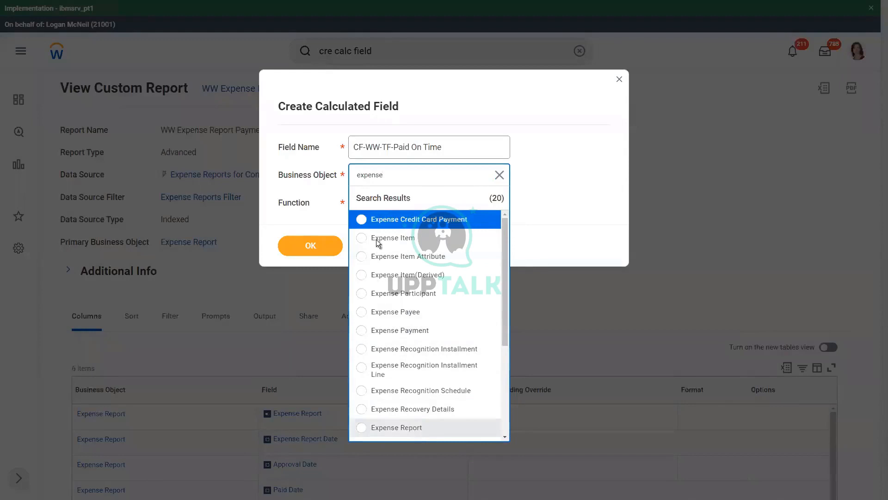
click(396, 427)
click(372, 204)
text(true)
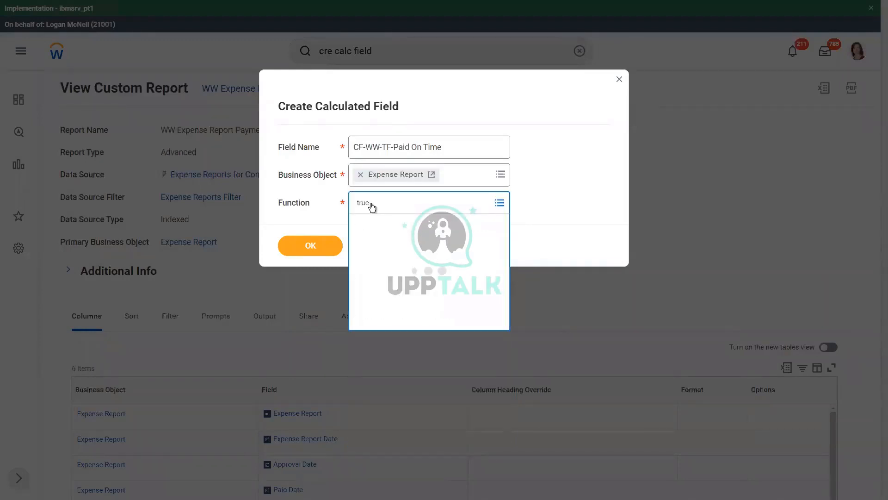
key(Return)
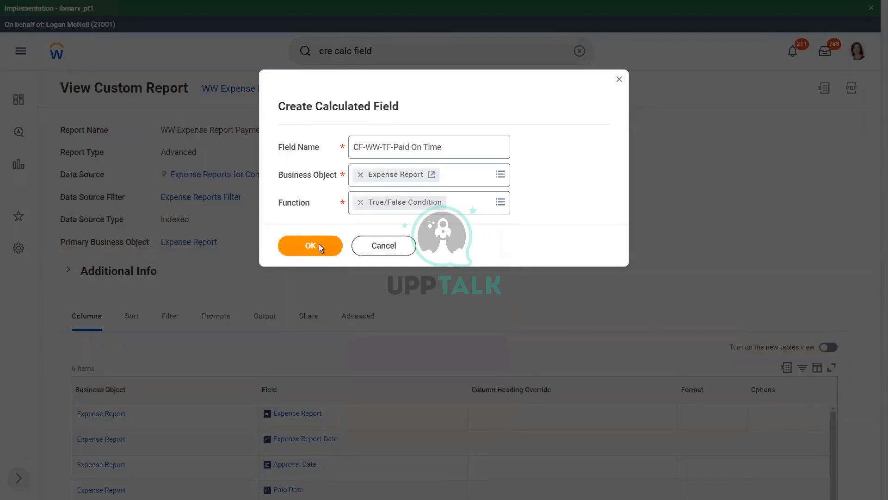
click(318, 246)
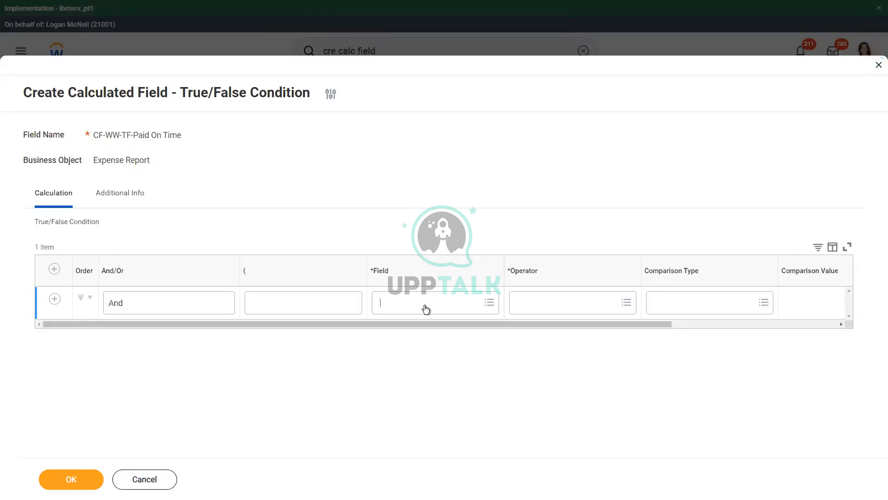
Step: Set the condition's field to Paid Date and its operator to less than or equal to
click(425, 307)
text(paid date)
key(Return)
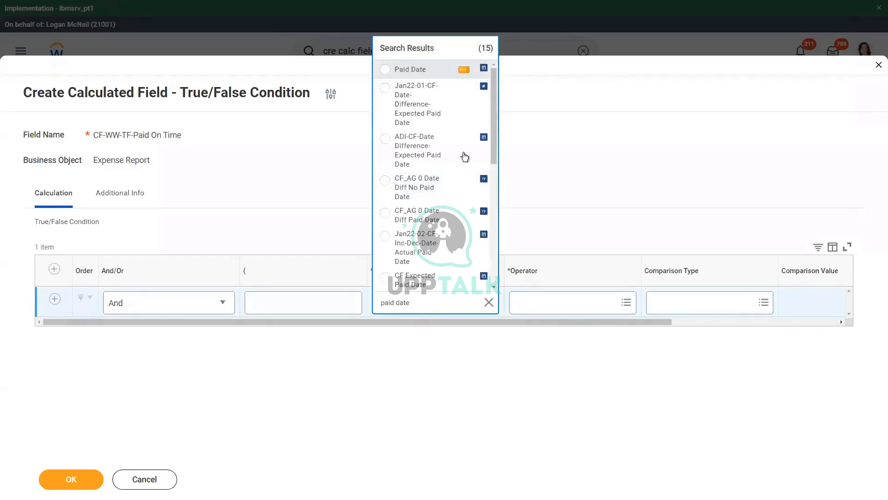
click(410, 69)
click(545, 301)
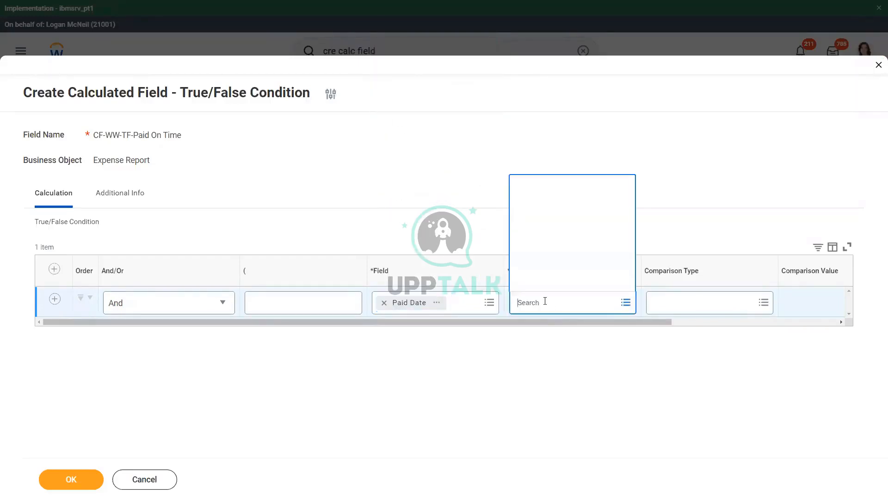
click(543, 265)
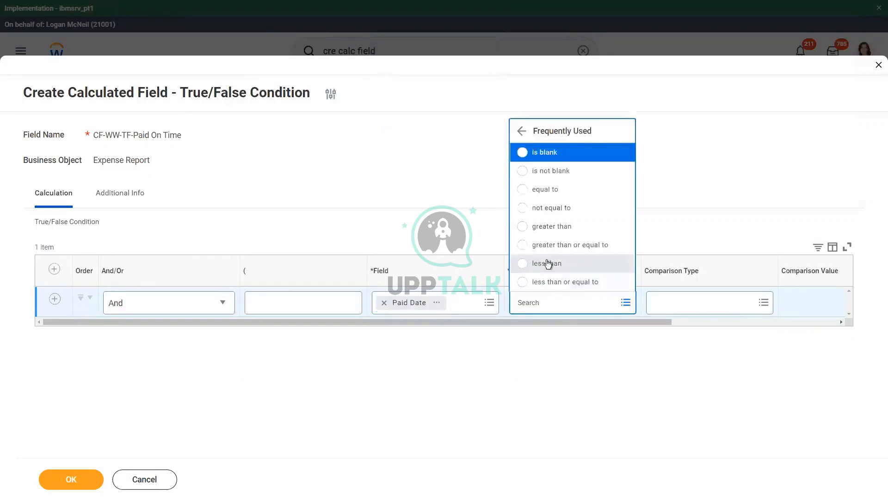
click(561, 285)
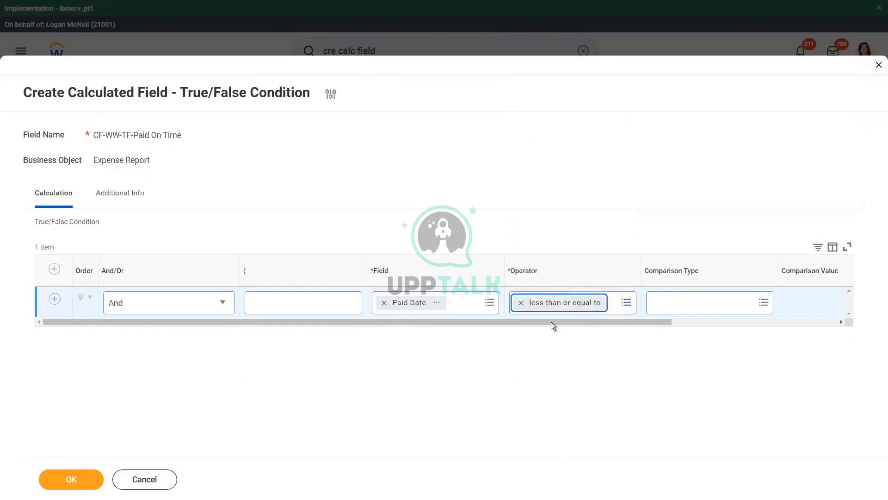
Step: Compare against a value from another field, using CF-WW-Incr or Decr Date-Expected Date of Payment as the comparison value
drag(543, 329, 712, 328)
click(589, 308)
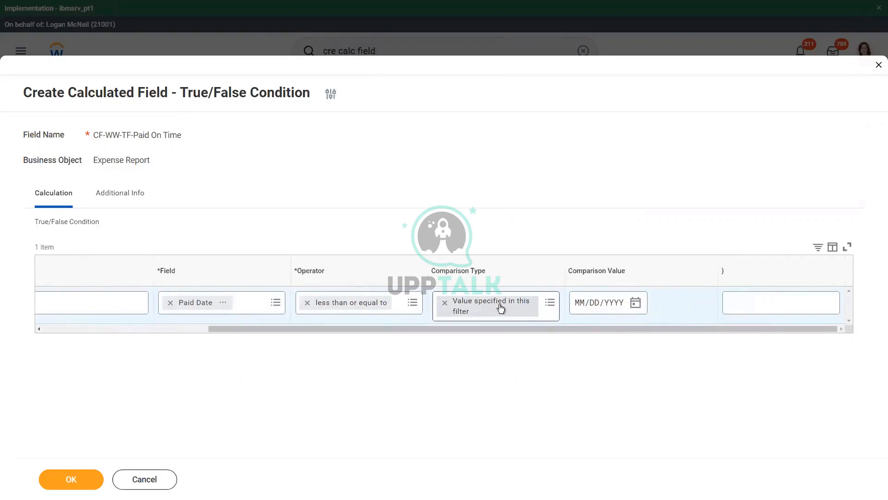
click(550, 303)
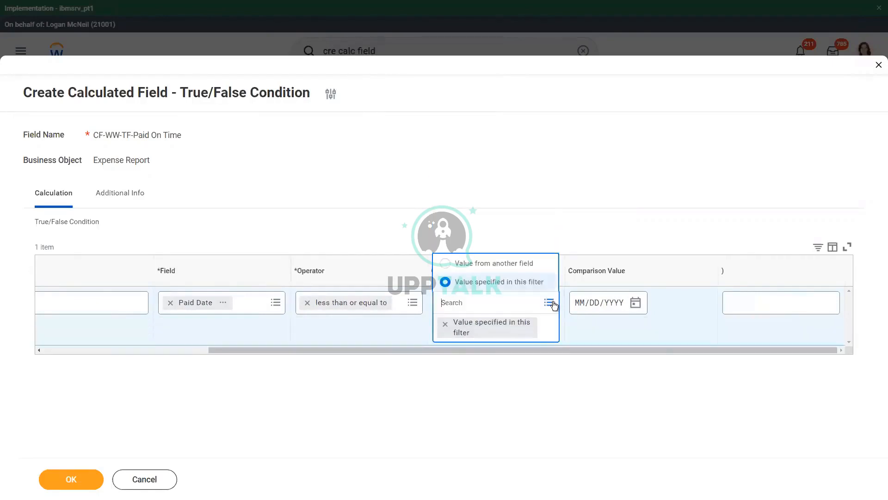
click(524, 267)
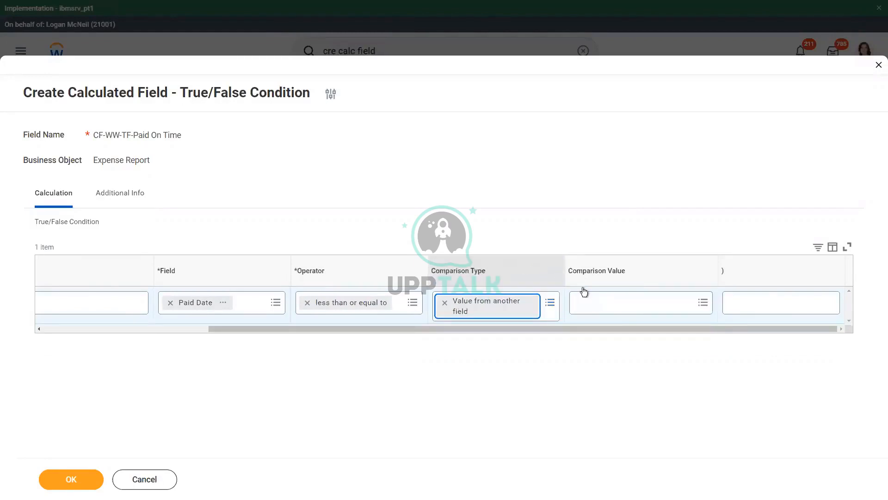
click(620, 304)
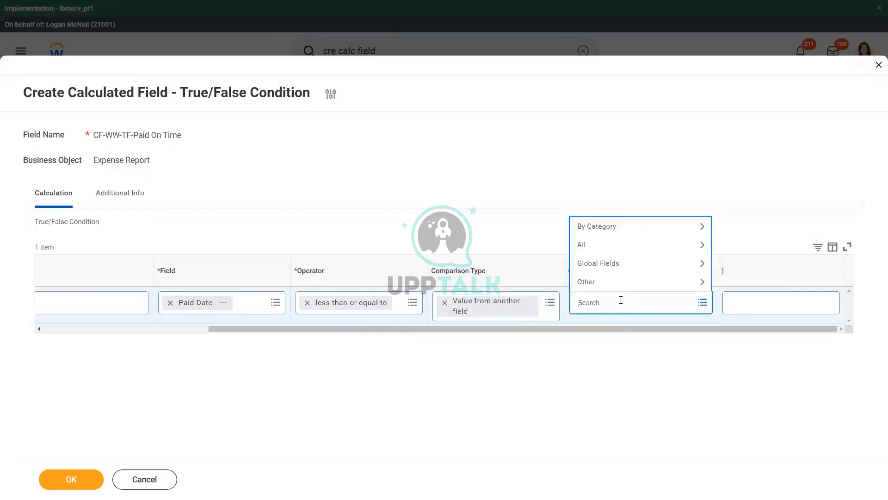
text(cf-ww-expected)
key(Return)
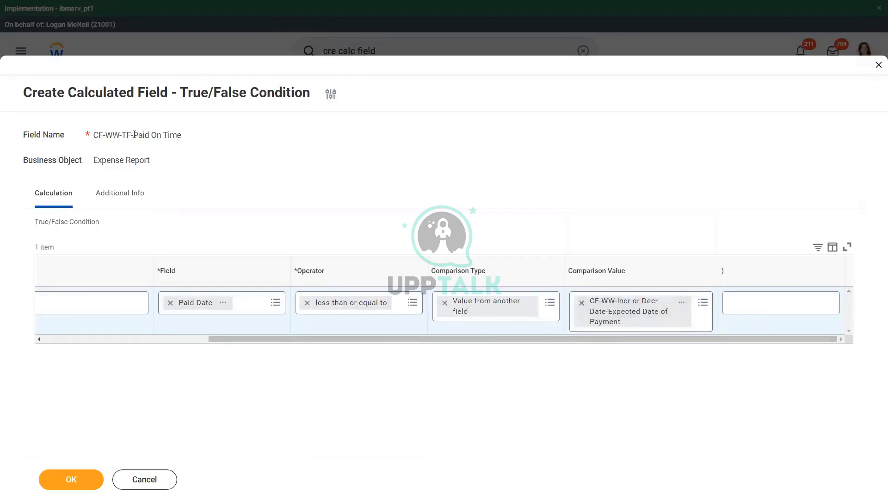
Step: Save the CF-WW-TF-Paid On Time calculated field and finish its save confirmation
drag(135, 135, 179, 134)
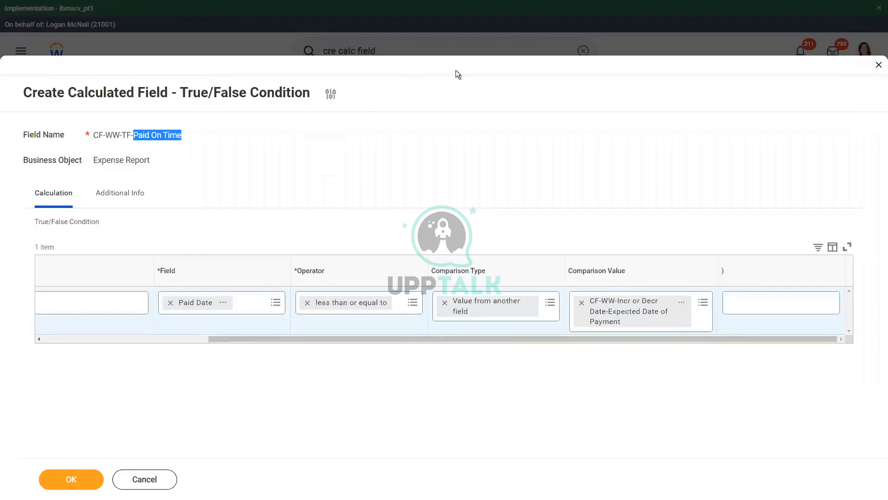
click(70, 480)
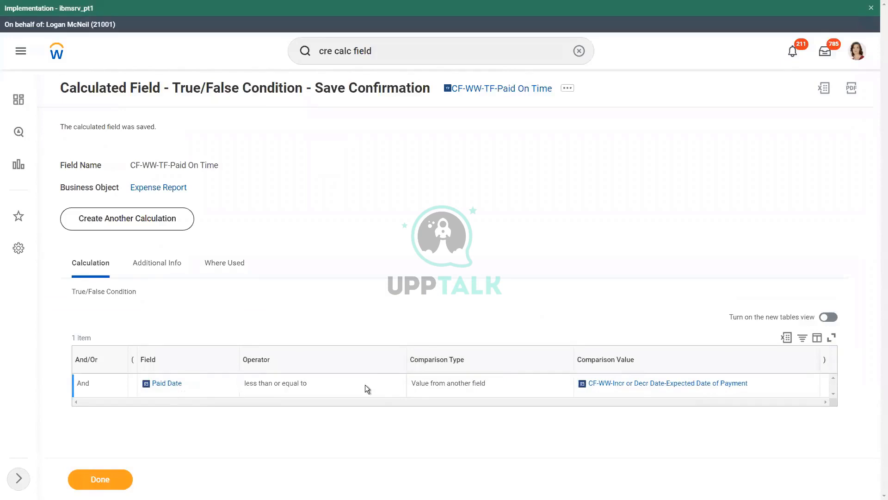
right_click(506, 93)
click(538, 135)
click(93, 479)
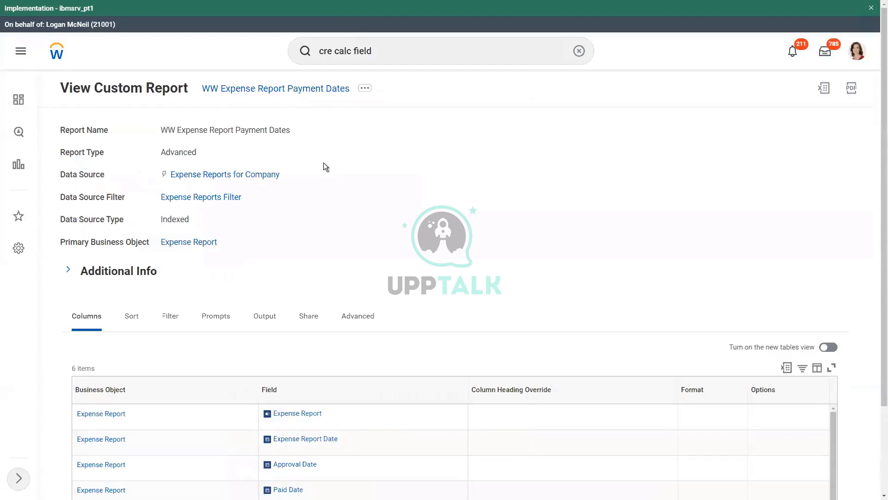
Step: Open the WW Expense Report Payment Dates custom report for editing
click(361, 93)
mouse_move(419, 131)
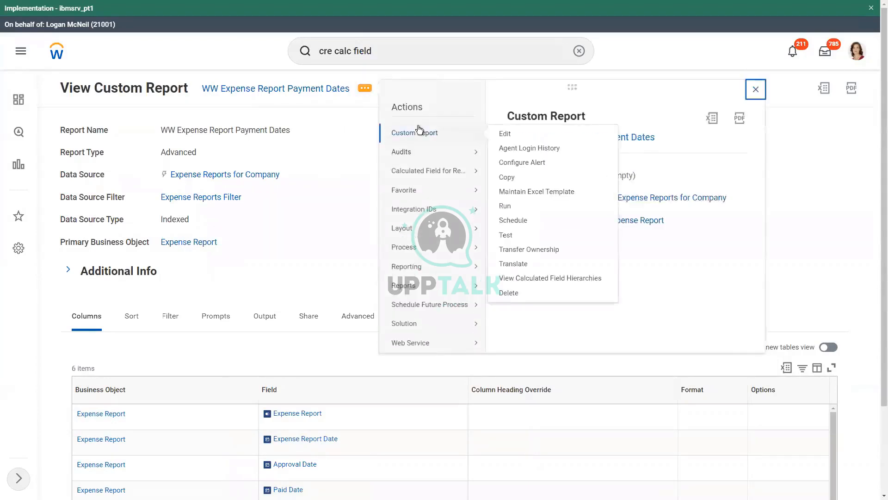
click(505, 134)
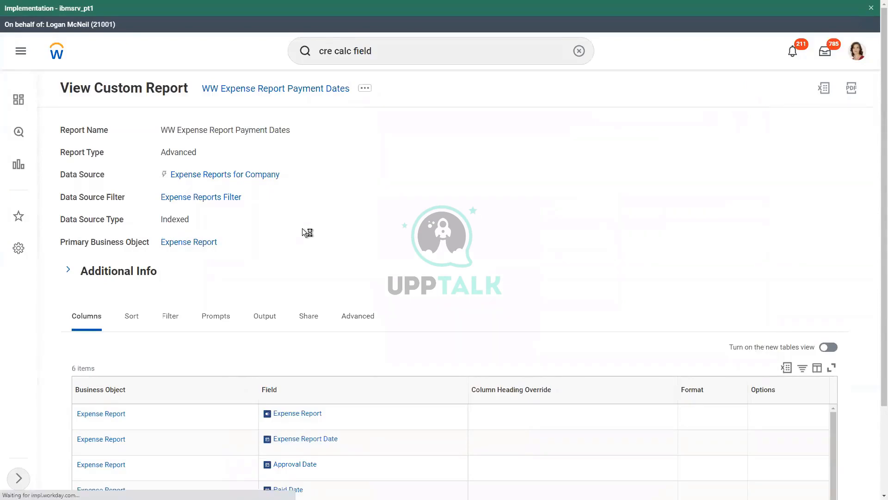
Step: Add a report column below Days Before Payment using the CF-WW-TF-Paid On Time field
scroll(303, 231, down, 6)
click(48, 285)
click(283, 347)
text(CF-WW-TF-Paid On Time)
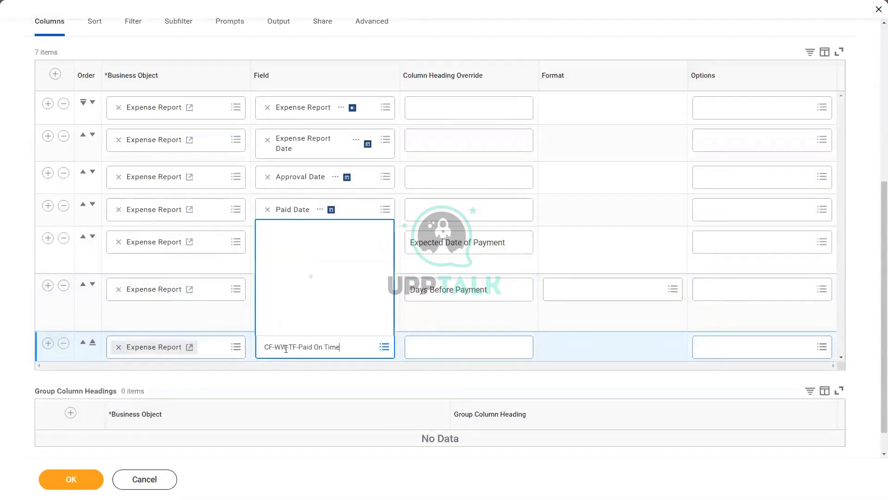
Step: Override the new column's heading with "Paid On Time ?" and save the report definition
click(455, 349)
text(Paid On Time)
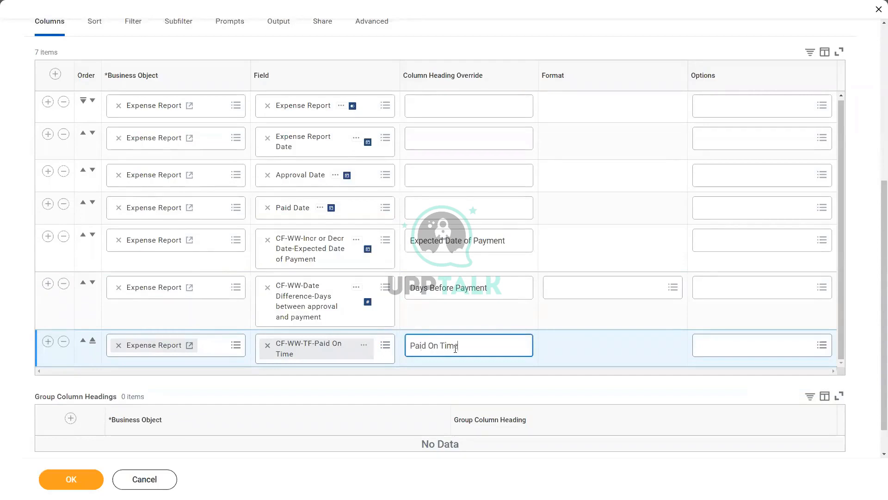
text( ?)
click(71, 479)
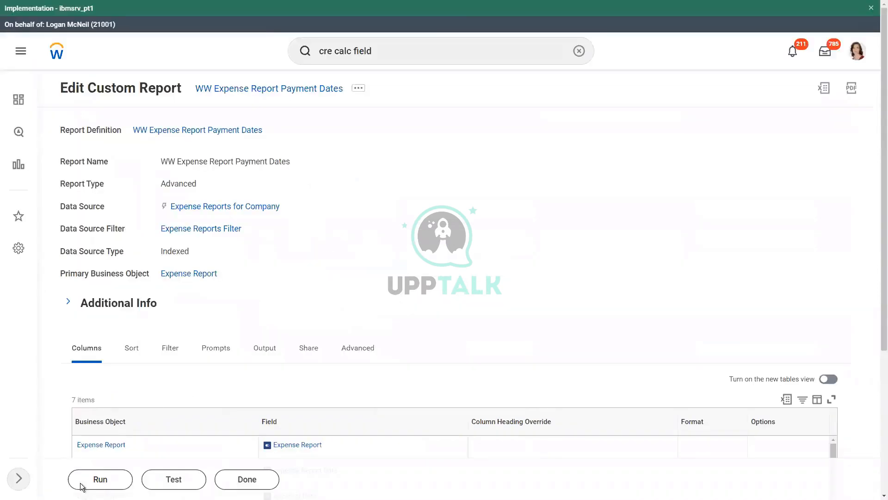
Step: Run the report for Global Modern Services, Inc. (USA) and review the values in the Paid On Time ? column
click(94, 478)
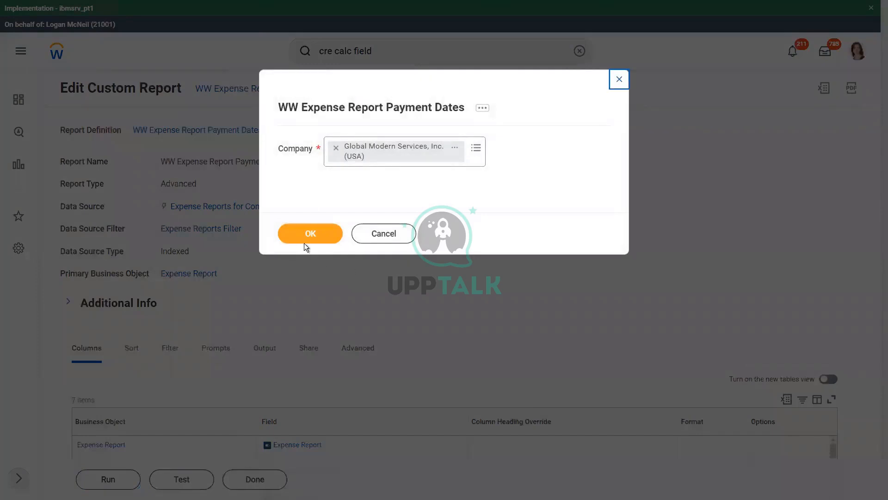
click(310, 237)
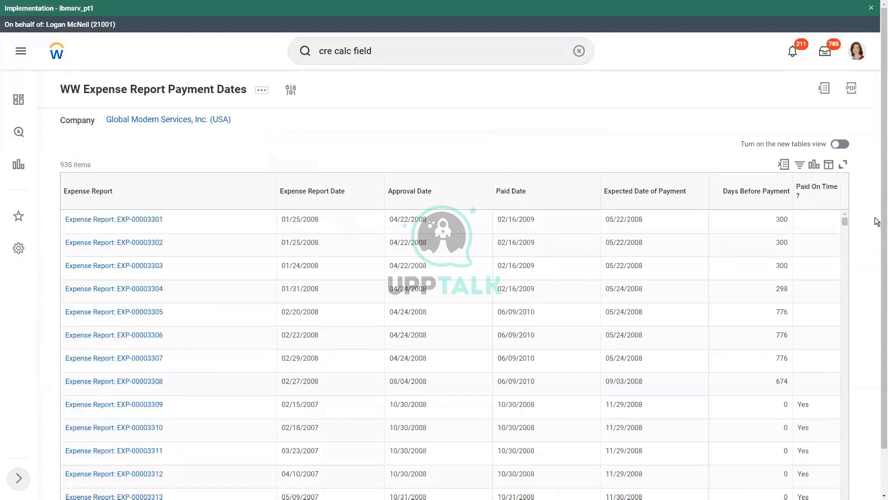
scroll(870, 250, down, 1)
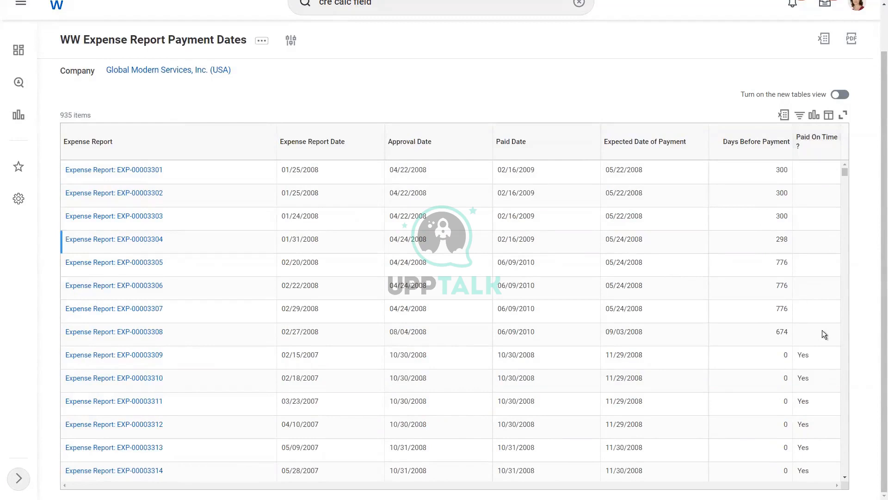
double_click(805, 355)
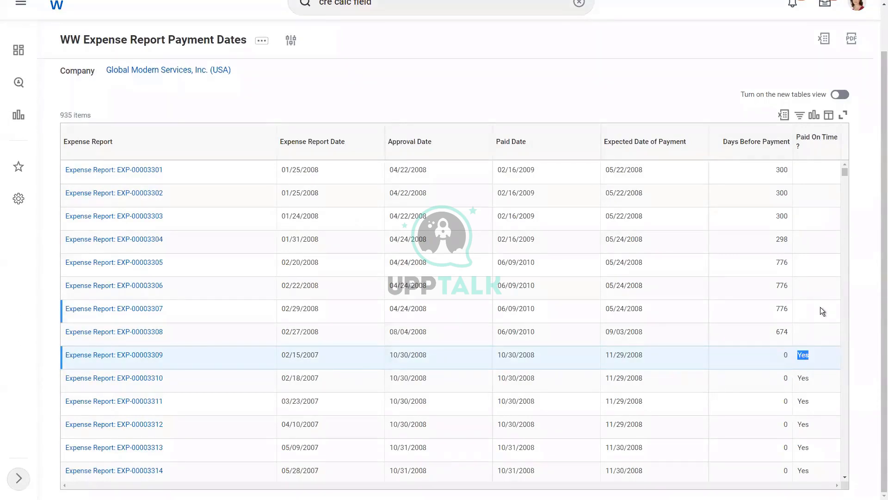
scroll(820, 307, down, 4)
scroll(817, 312, up, 4)
scroll(803, 259, up, 1)
Step: Filter the report results to rows where Paid On Time ? is No
click(818, 191)
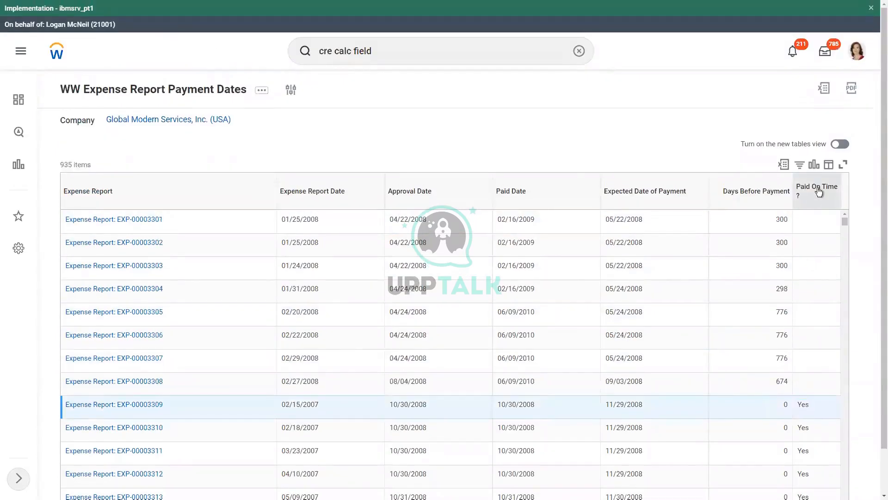
click(700, 346)
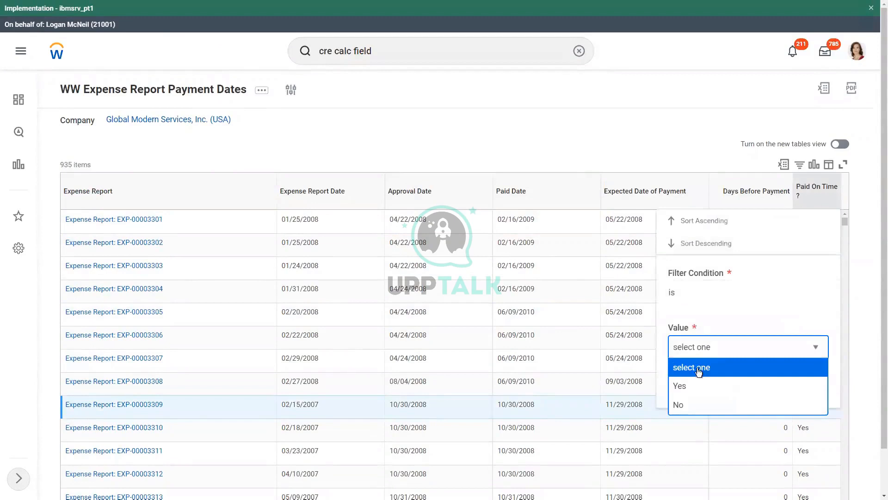
click(686, 409)
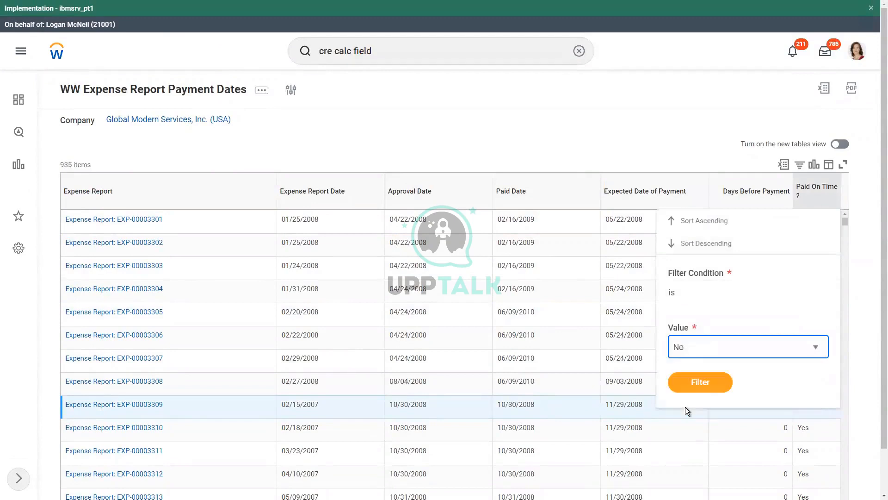
click(700, 386)
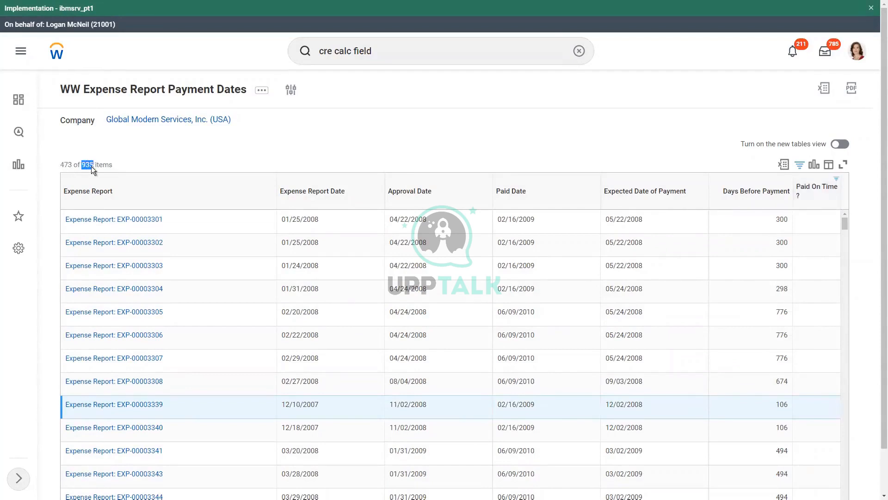
Step: Examine the payment dates and Days Before Payment in the filtered rows, and return to the columns of the custom report definition
click(143, 166)
scroll(878, 199, down, 2)
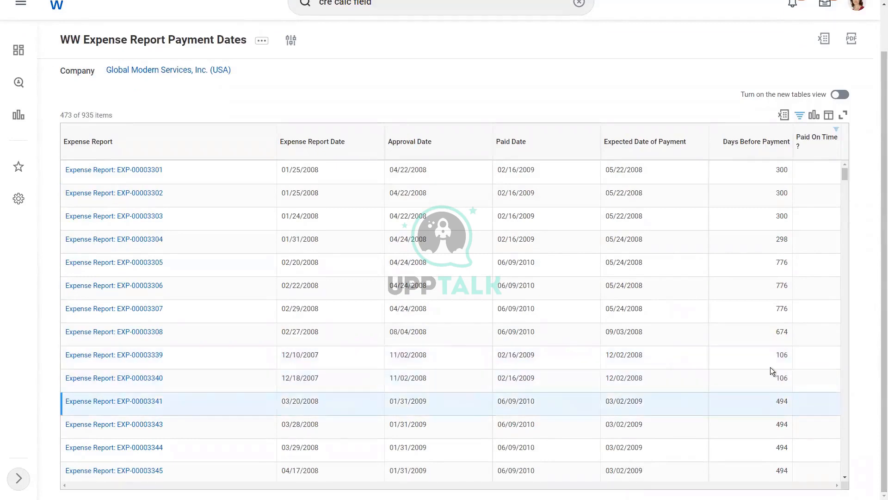
scroll(770, 367, down, 10)
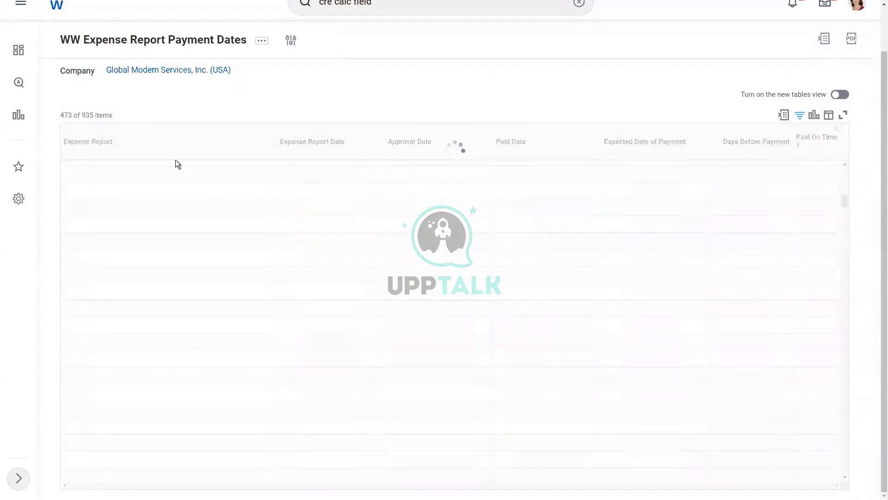
scroll(794, 288, down, 4)
scroll(753, 270, down, 3)
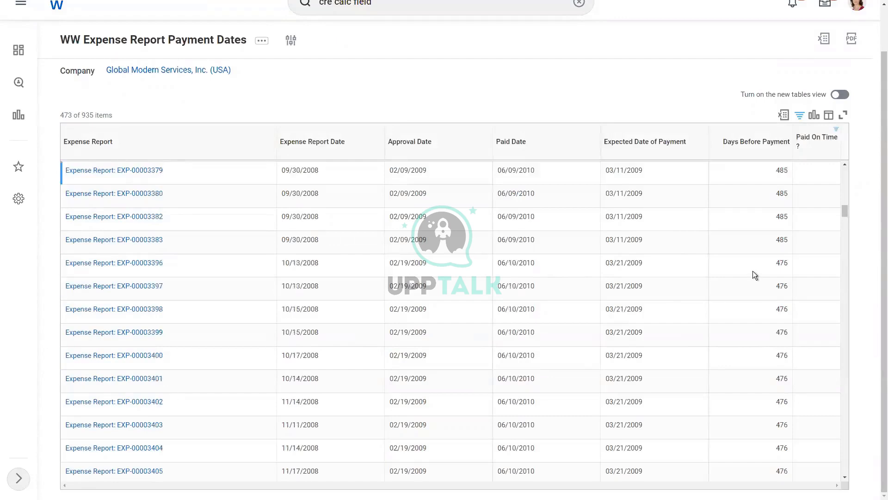
scroll(753, 271, down, 3)
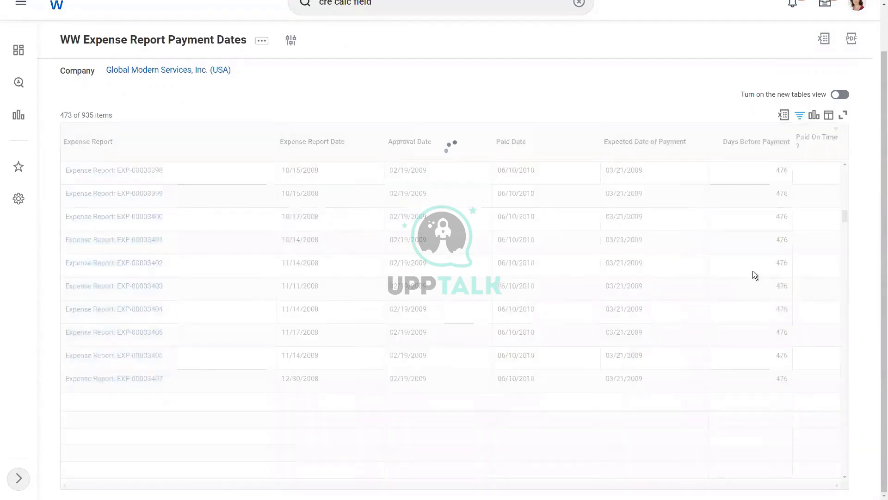
scroll(753, 271, down, 5)
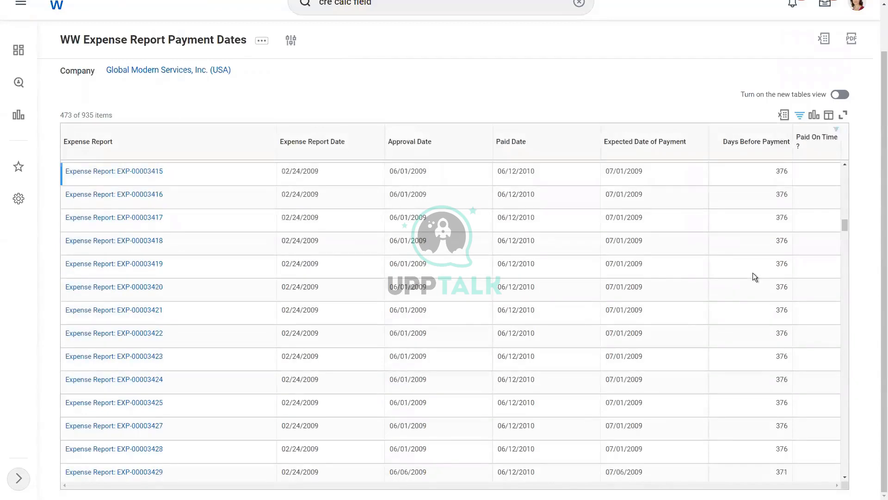
scroll(753, 273, up, 20)
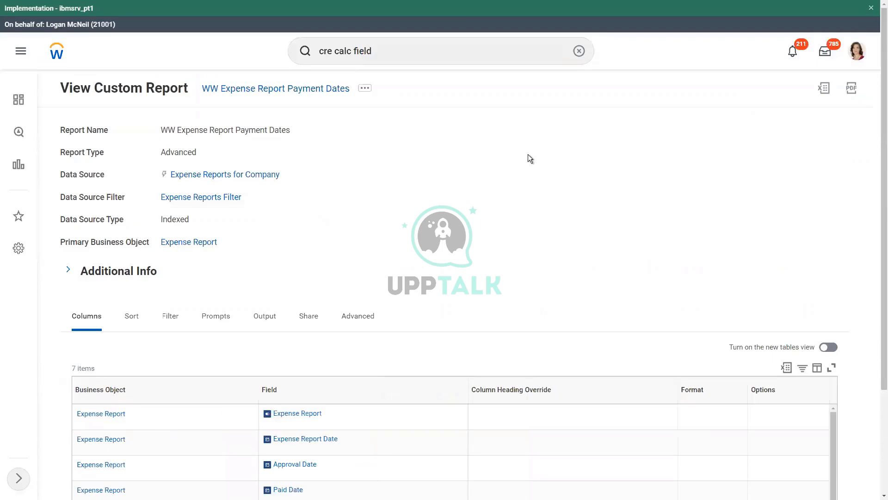
scroll(313, 232, down, 3)
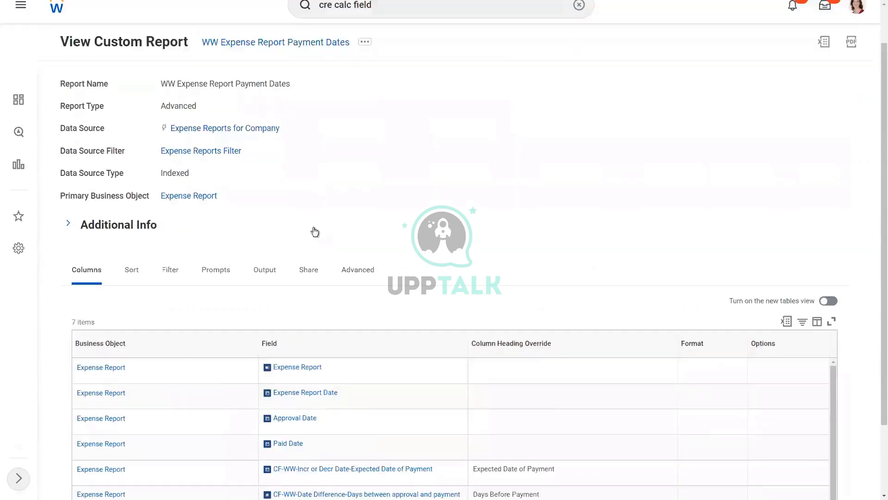